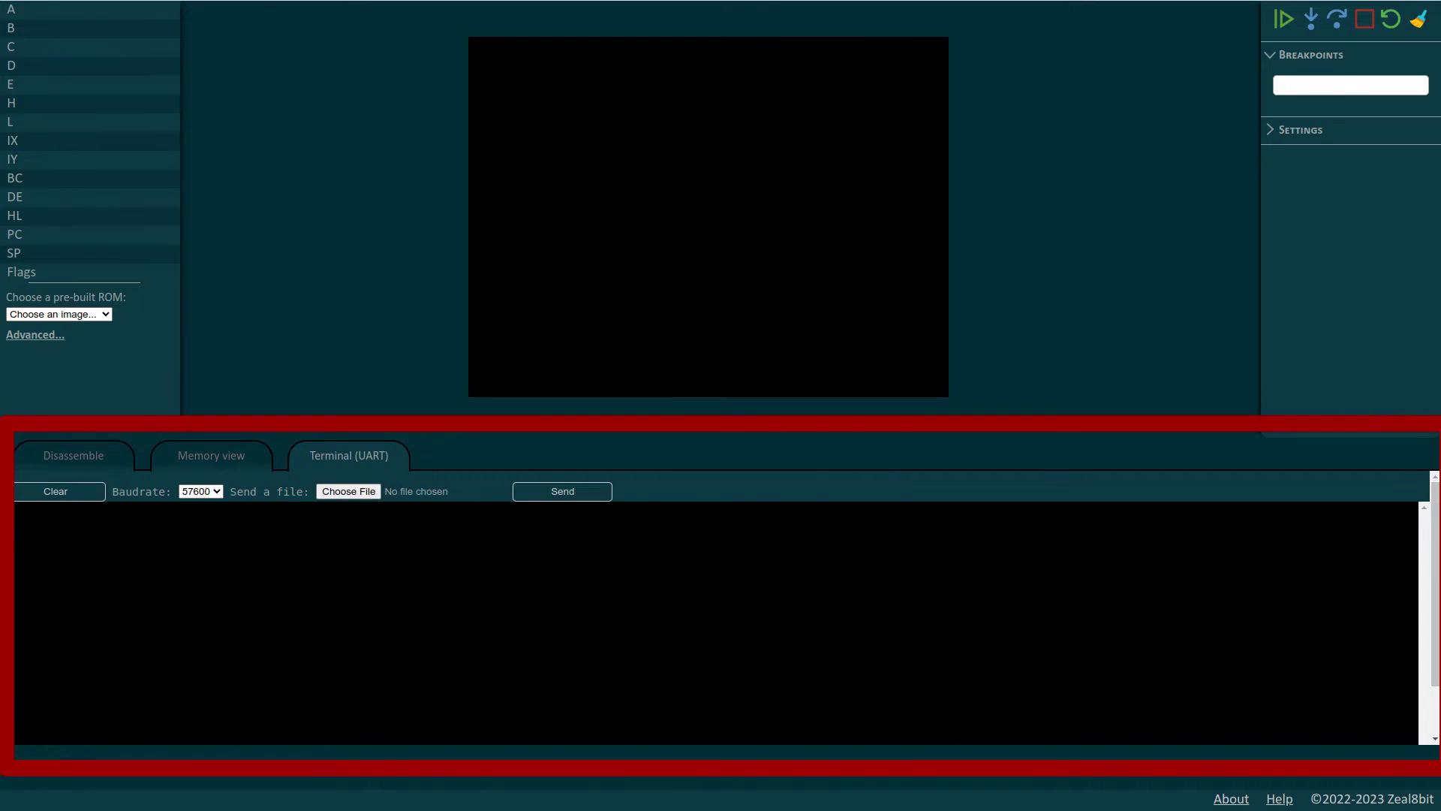
# Pick pre-built ROM v0.3.0-28-g00e0571 from the Latest list so Zeal 8-bit OS boots.
pyautogui.click(59, 314)
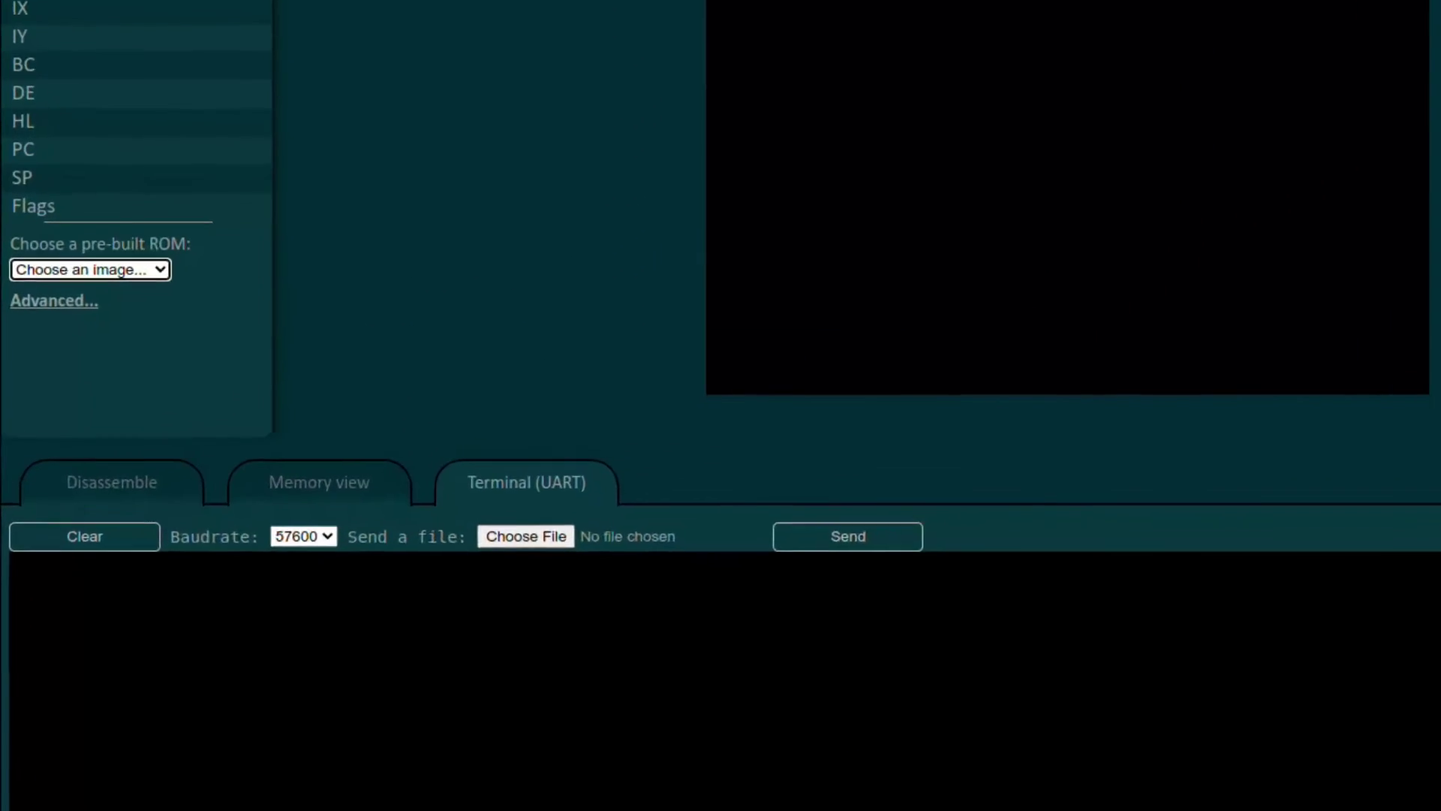
pyautogui.hotkey('alt', 'Down')
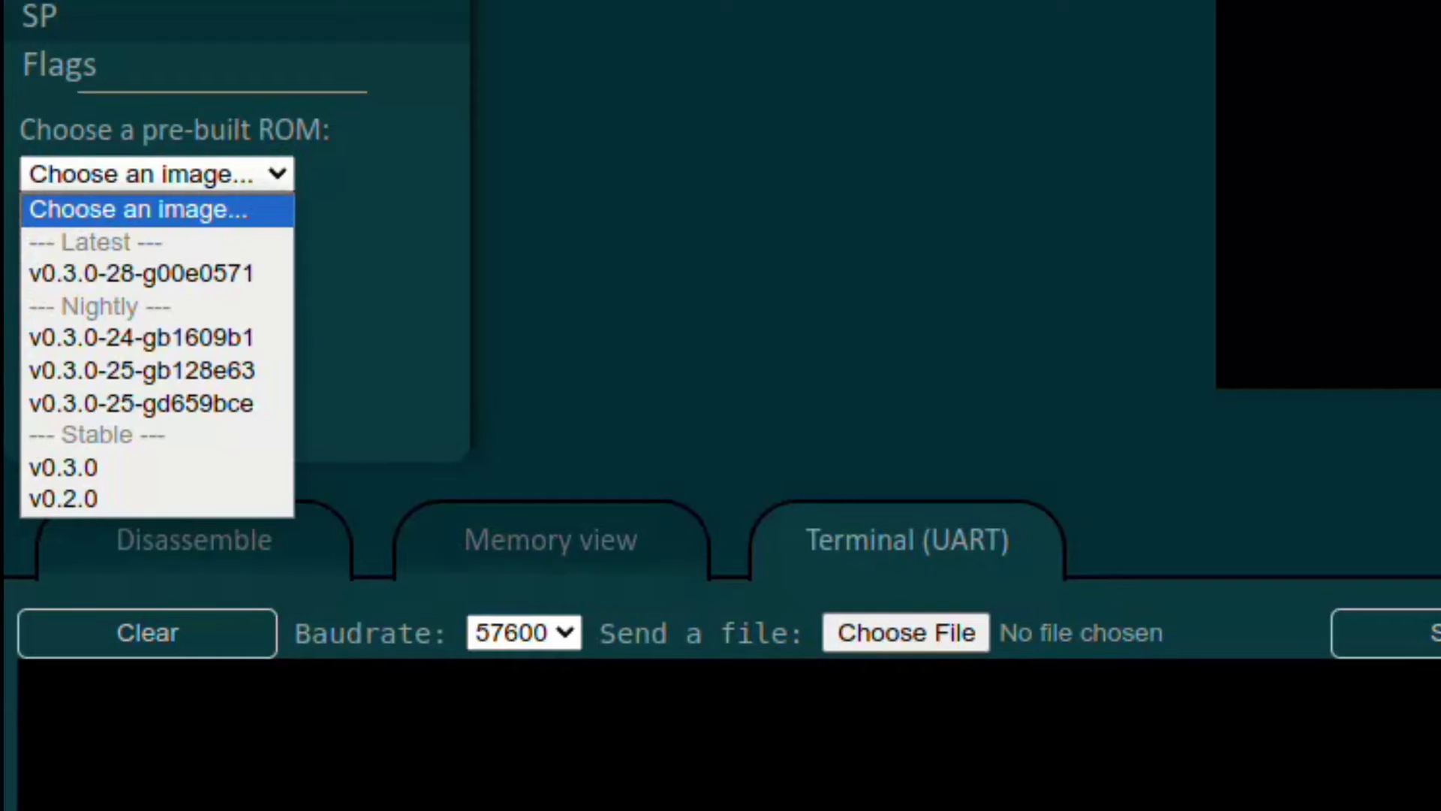
pyautogui.press('Down')
pyautogui.press('Down')
pyautogui.press('Down')
pyautogui.press('Down')
pyautogui.press('Down')
pyautogui.press('Up')
pyautogui.press('Up')
pyautogui.press('Up')
pyautogui.press('Up')
pyautogui.press('Up')
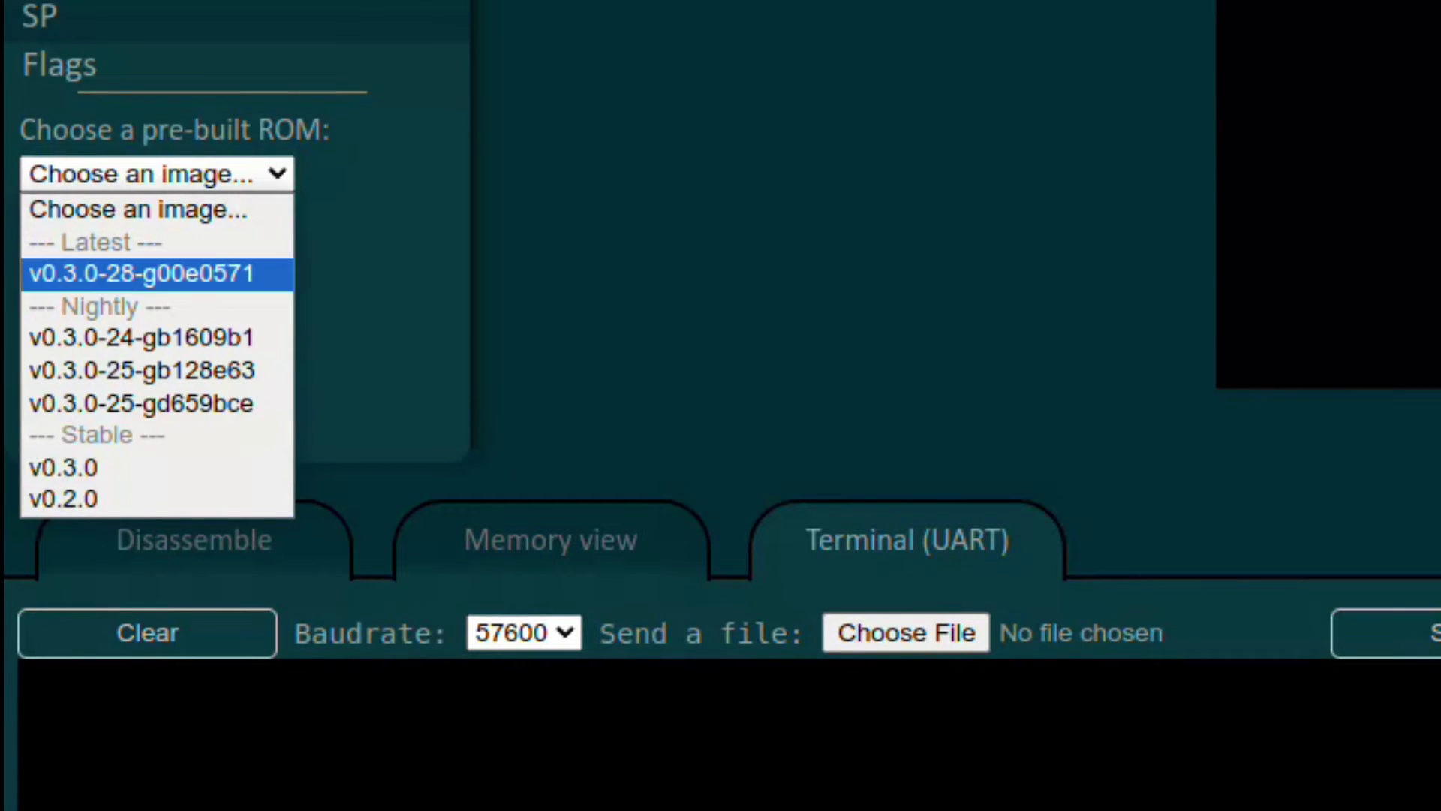
pyautogui.press('Down')
pyautogui.press('Down')
pyautogui.press('Down')
pyautogui.press('Down')
pyautogui.press('Up')
pyautogui.press('Up')
pyautogui.press('Up')
pyautogui.press('Up')
pyautogui.press('Up')
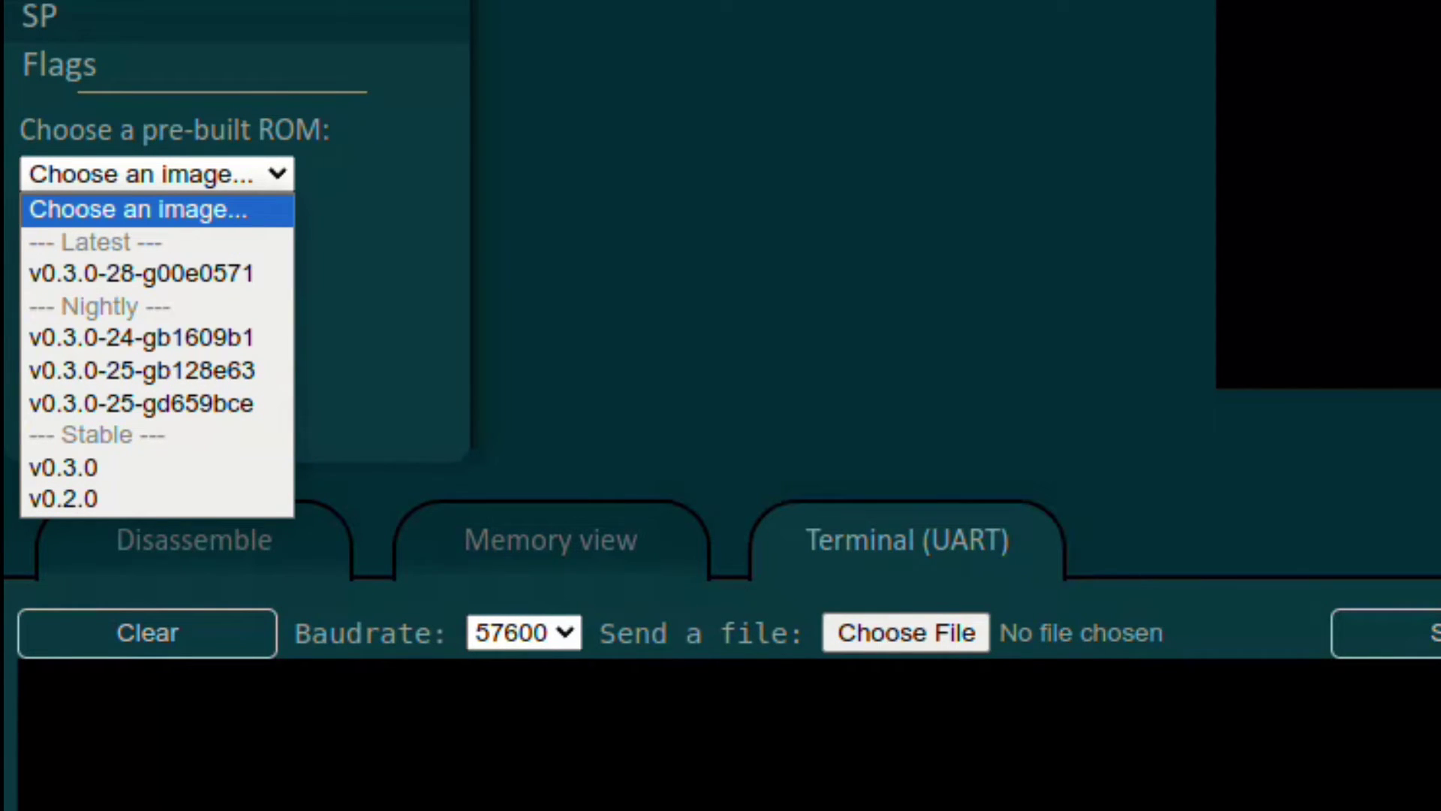
pyautogui.press('Down')
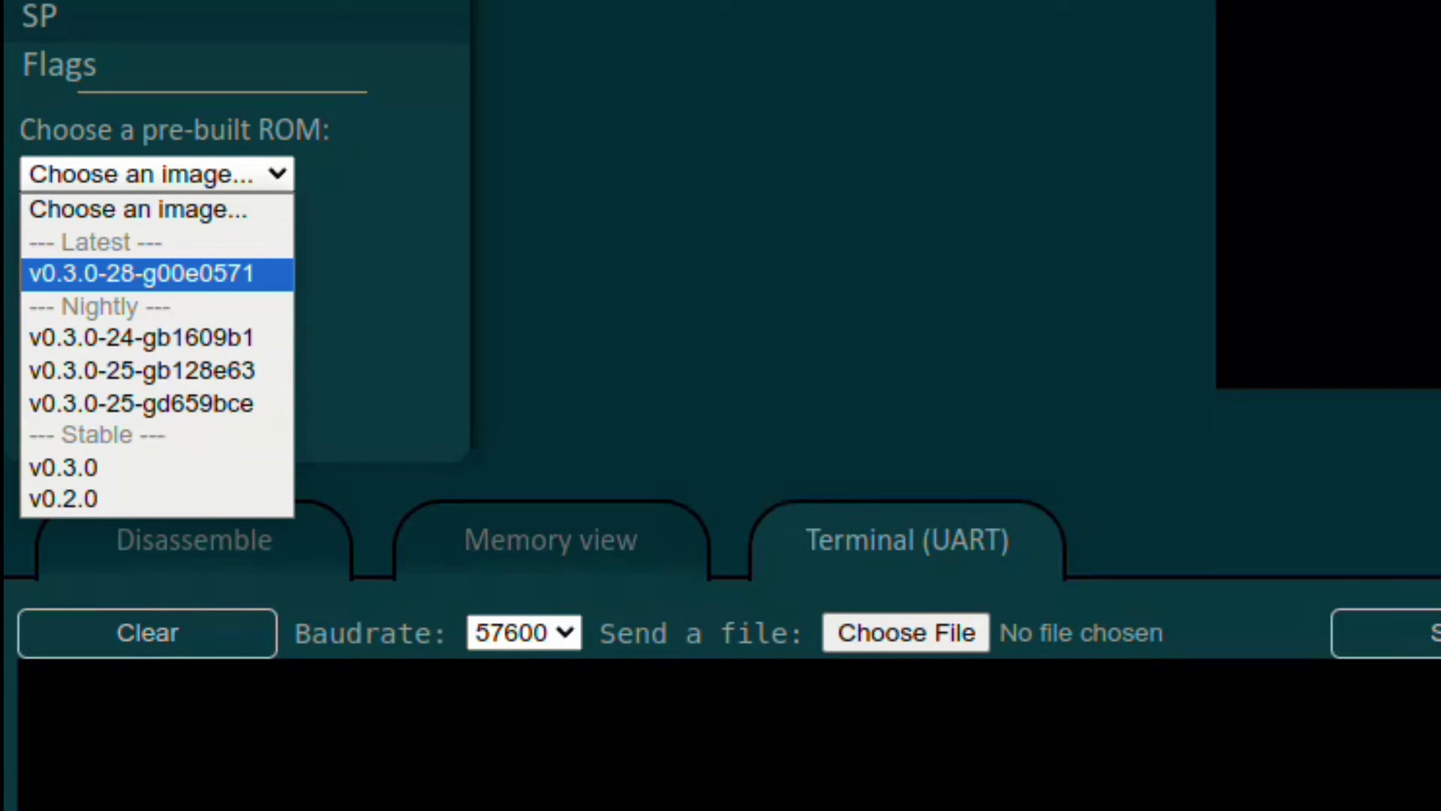
pyautogui.press('Up')
pyautogui.press('Return')
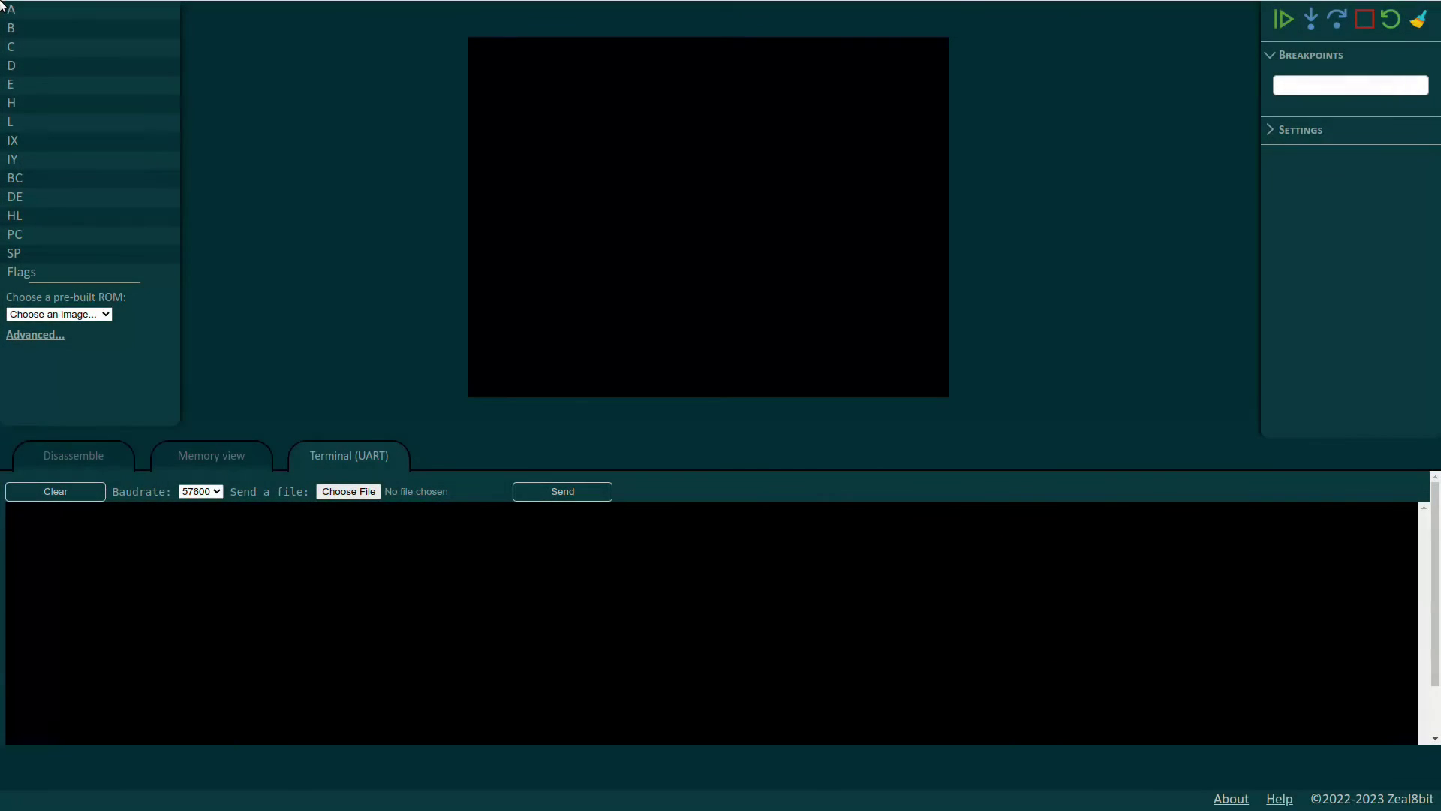
pyautogui.hotkey('alt', 'Down')
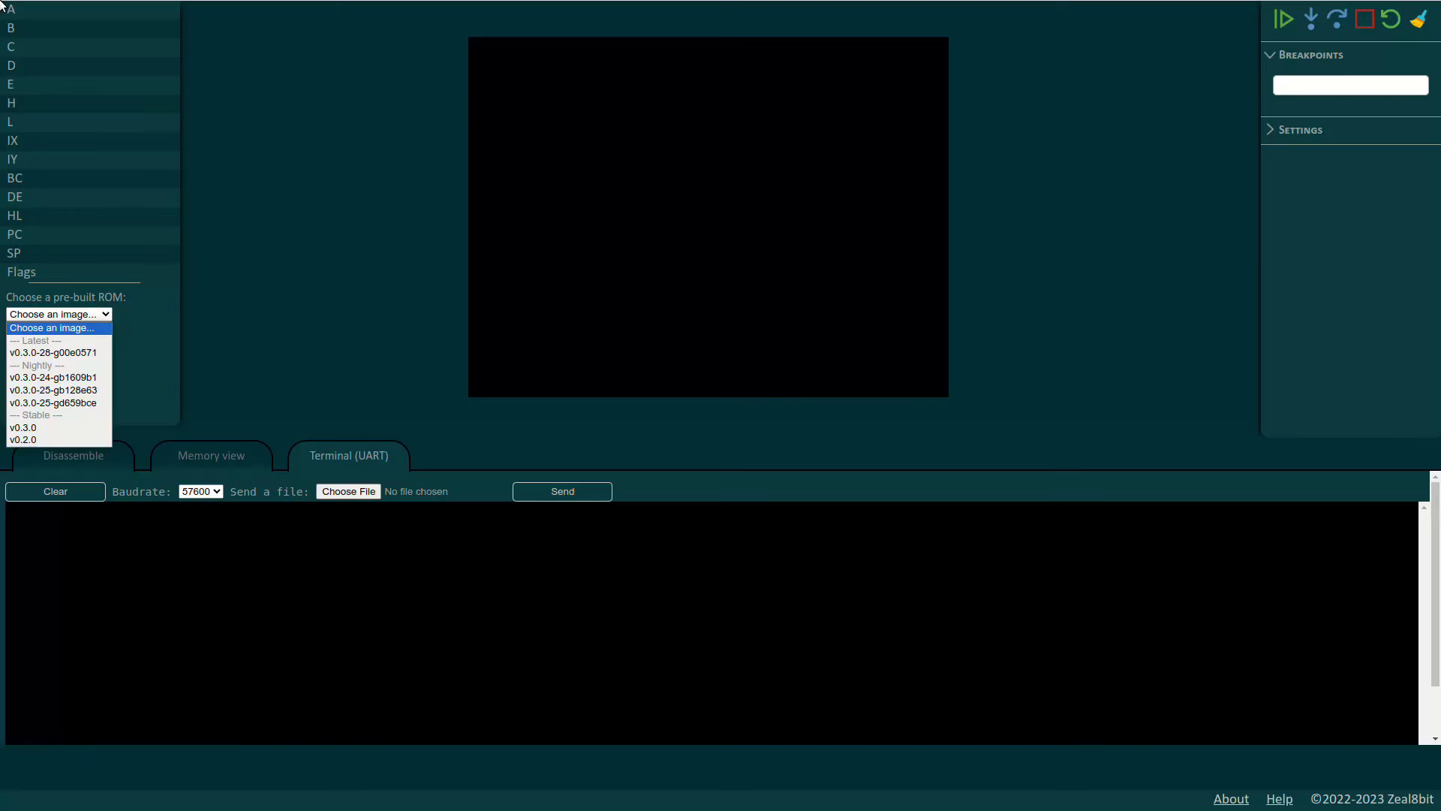
pyautogui.press('Down')
pyautogui.press('Return')
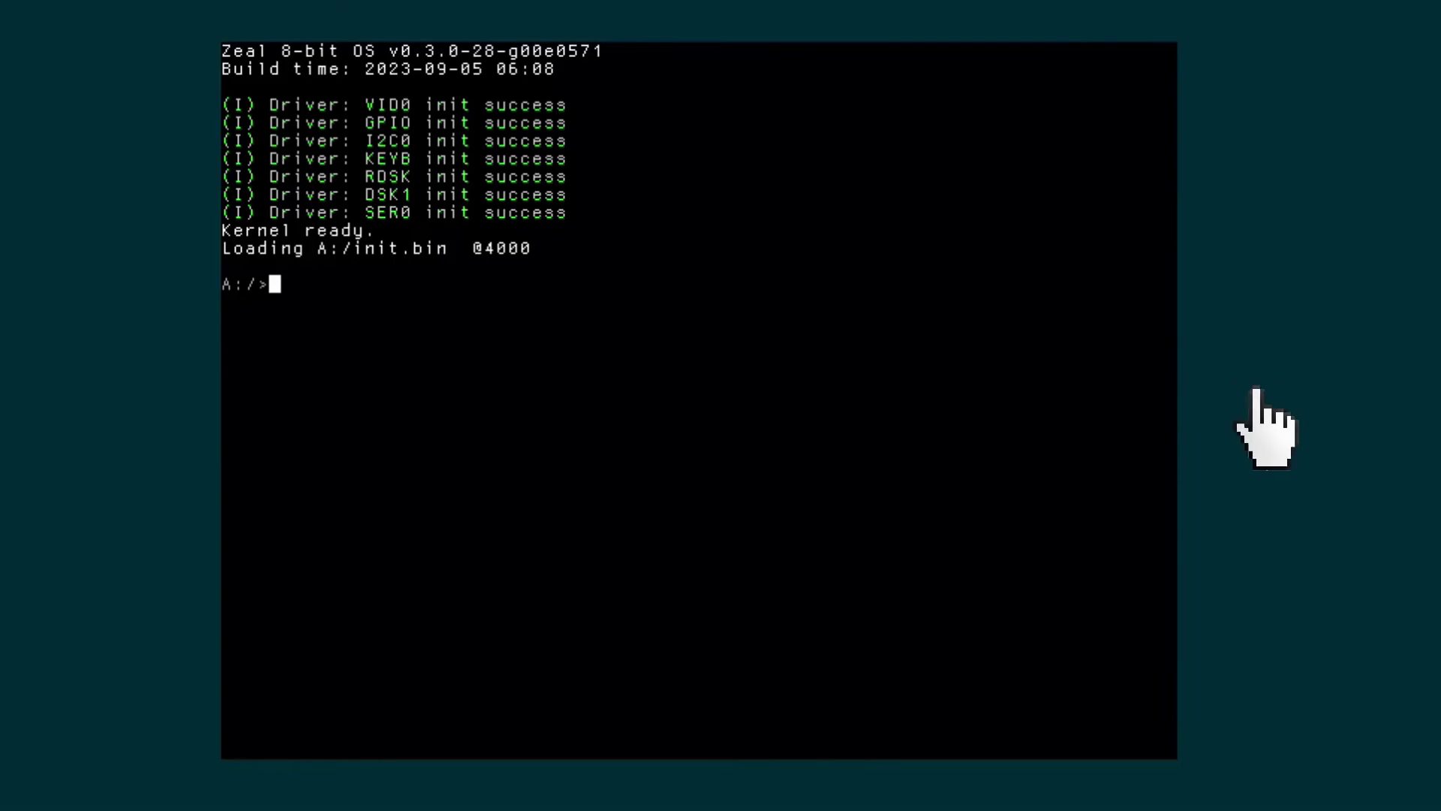
# Run help and ls at the A:/> prompt, listing commands and files init.bin and simple.txt.
pyautogui.write('help')
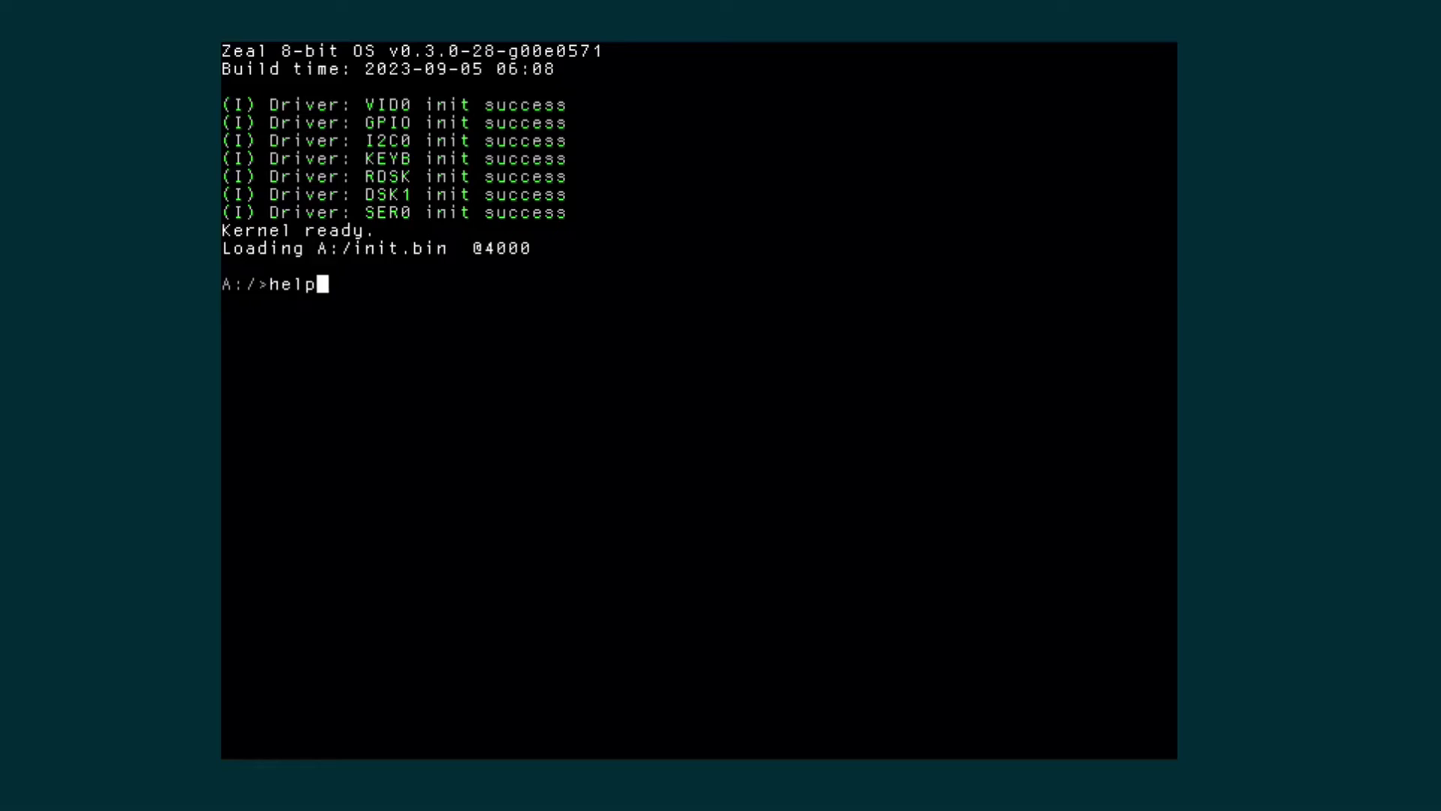
pyautogui.press('Return')
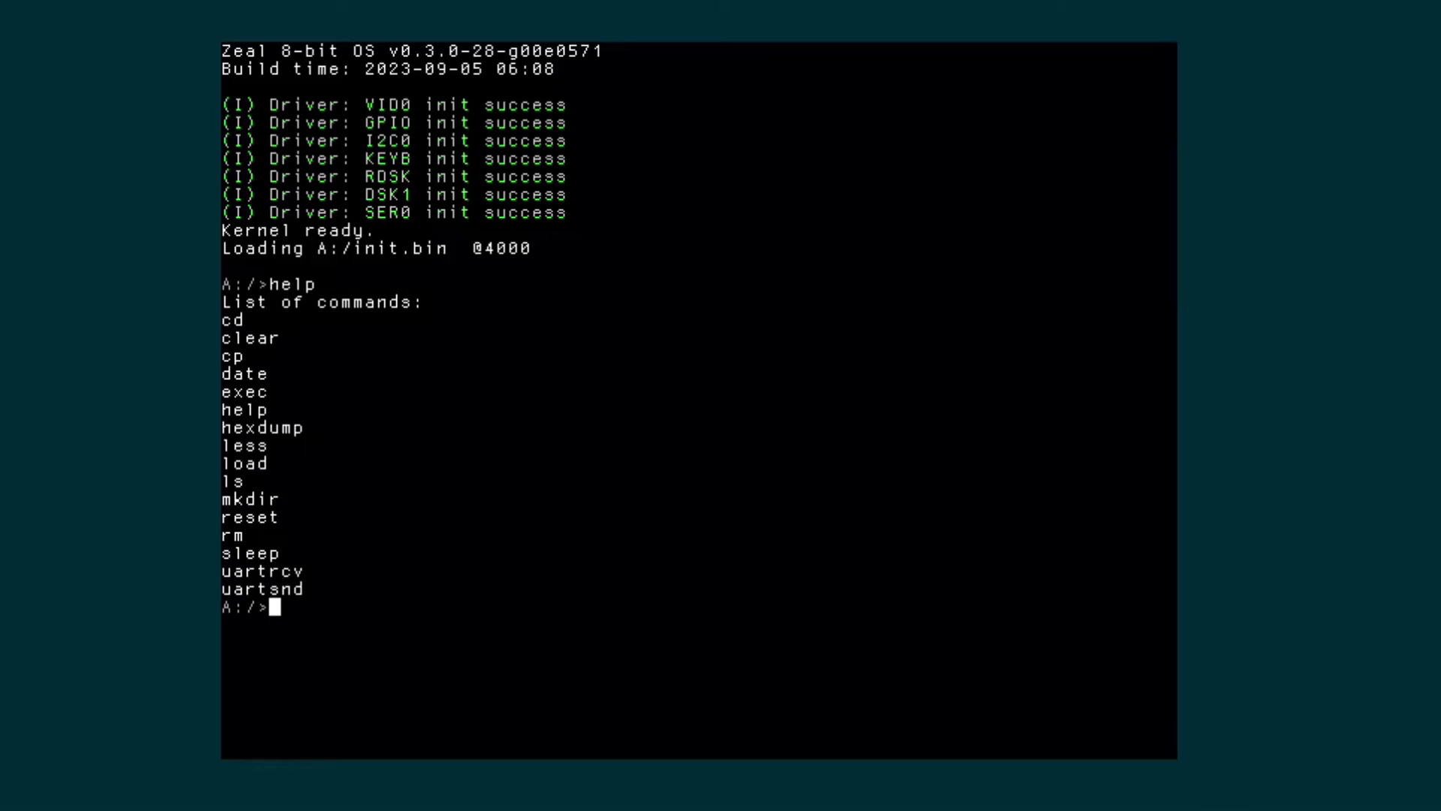
pyautogui.write('ls')
pyautogui.press('Return')
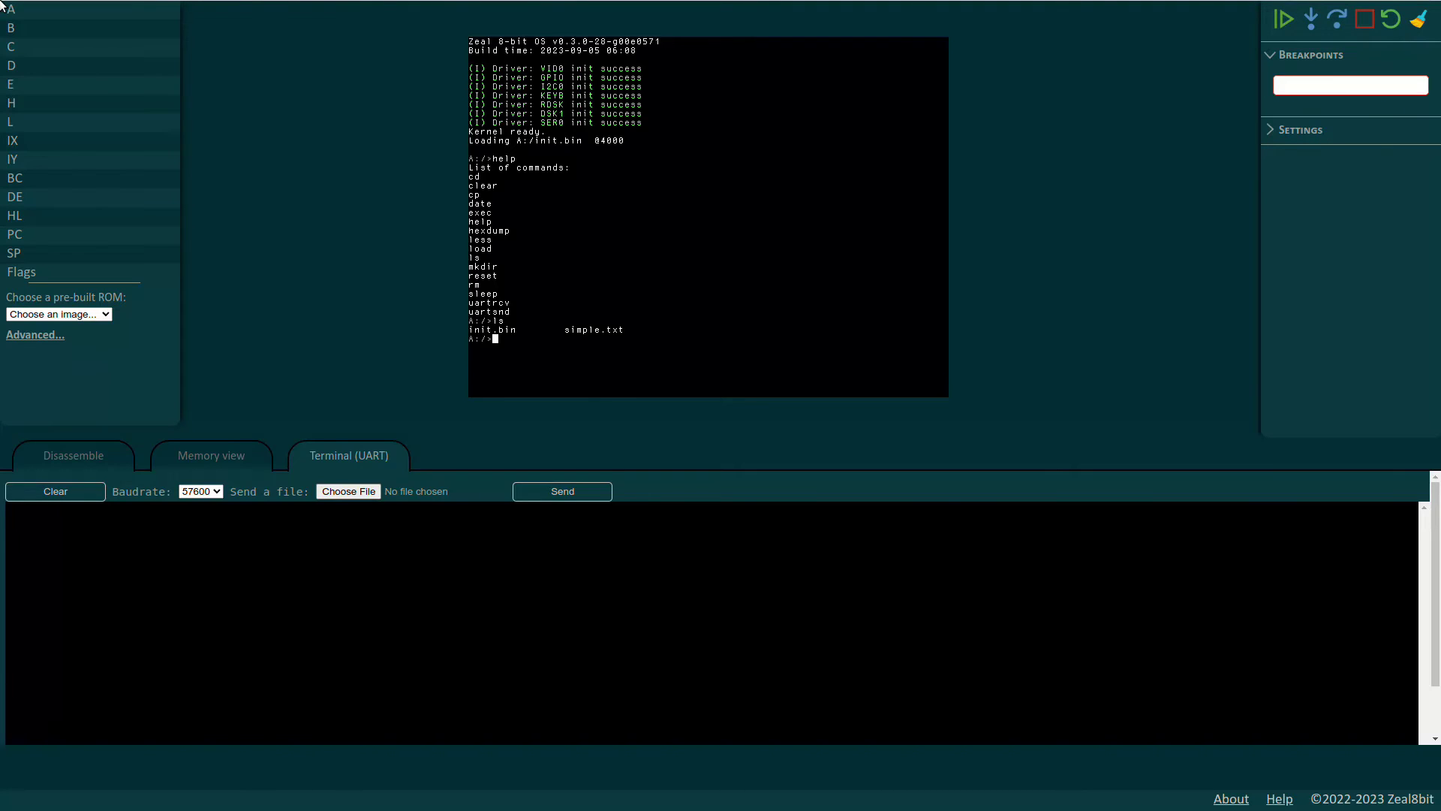
# Add a breakpoint at 0x4000, then run 'less simple.txt' to halt there.
pyautogui.write('4000')
pyautogui.press('Return')
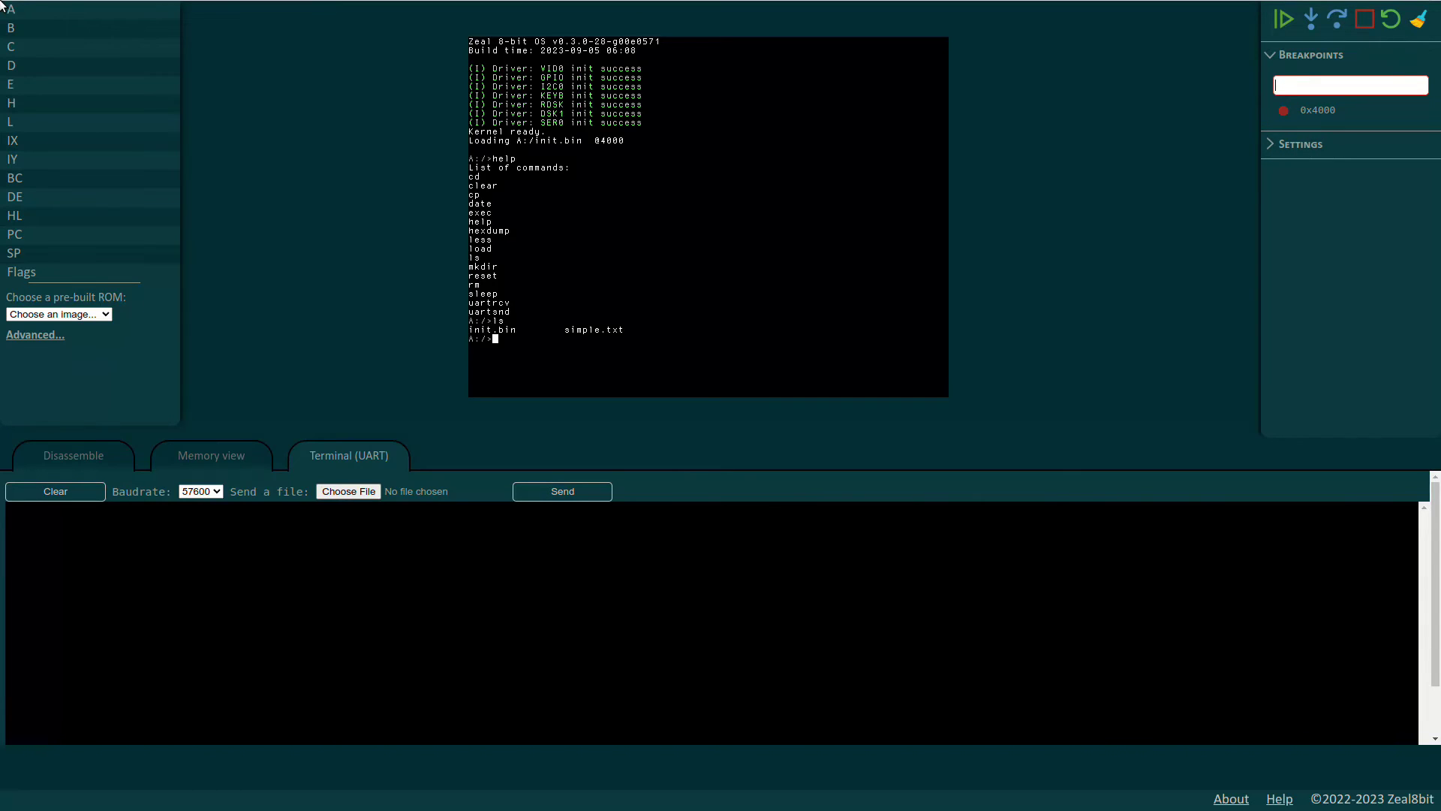
pyautogui.click(2, 6)
pyautogui.write('less simple.txt')
pyautogui.press('Return')
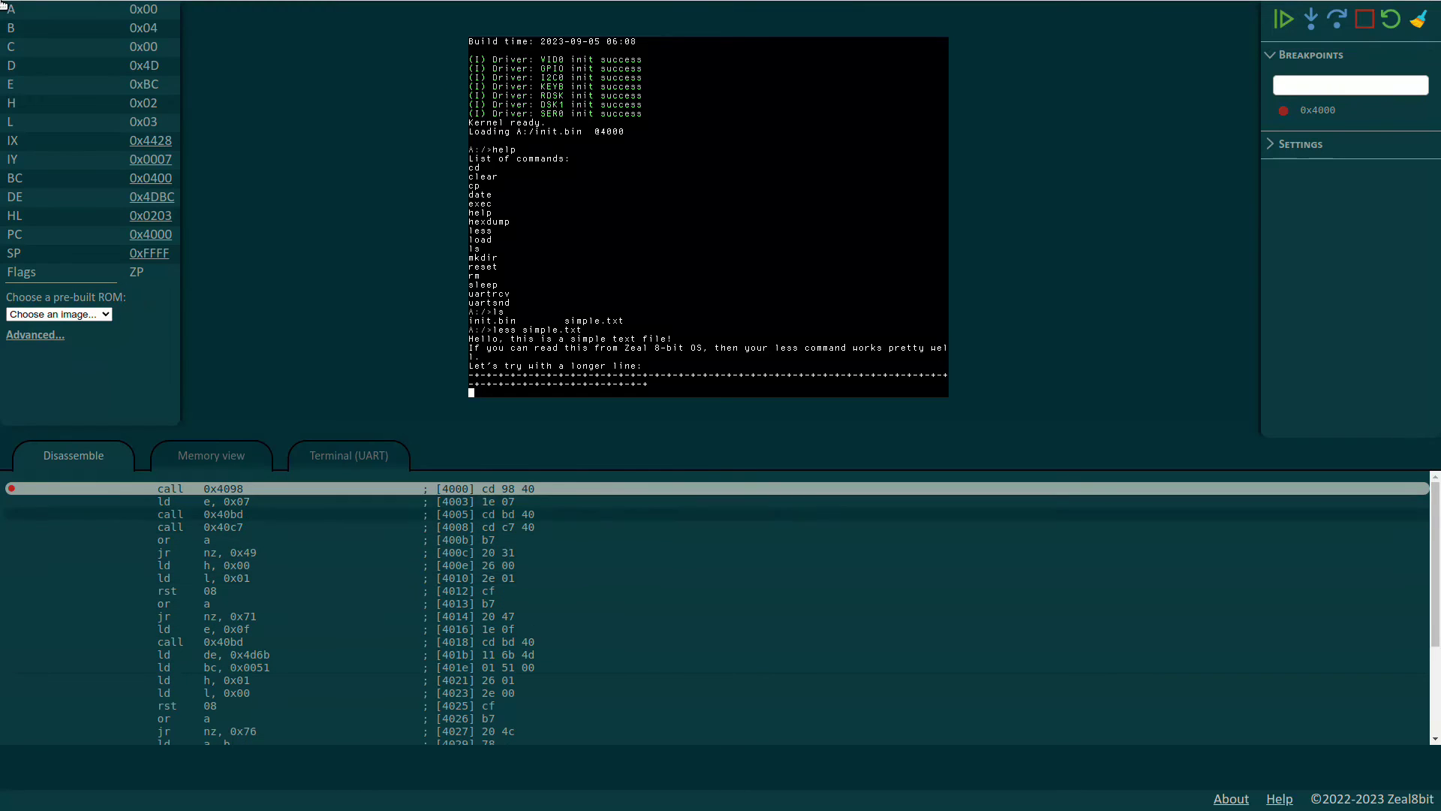
# Toggle gutter breakpoints at 0x4003 and 0x4005, then disable the 0x4003 one again.
pyautogui.click(12, 501)
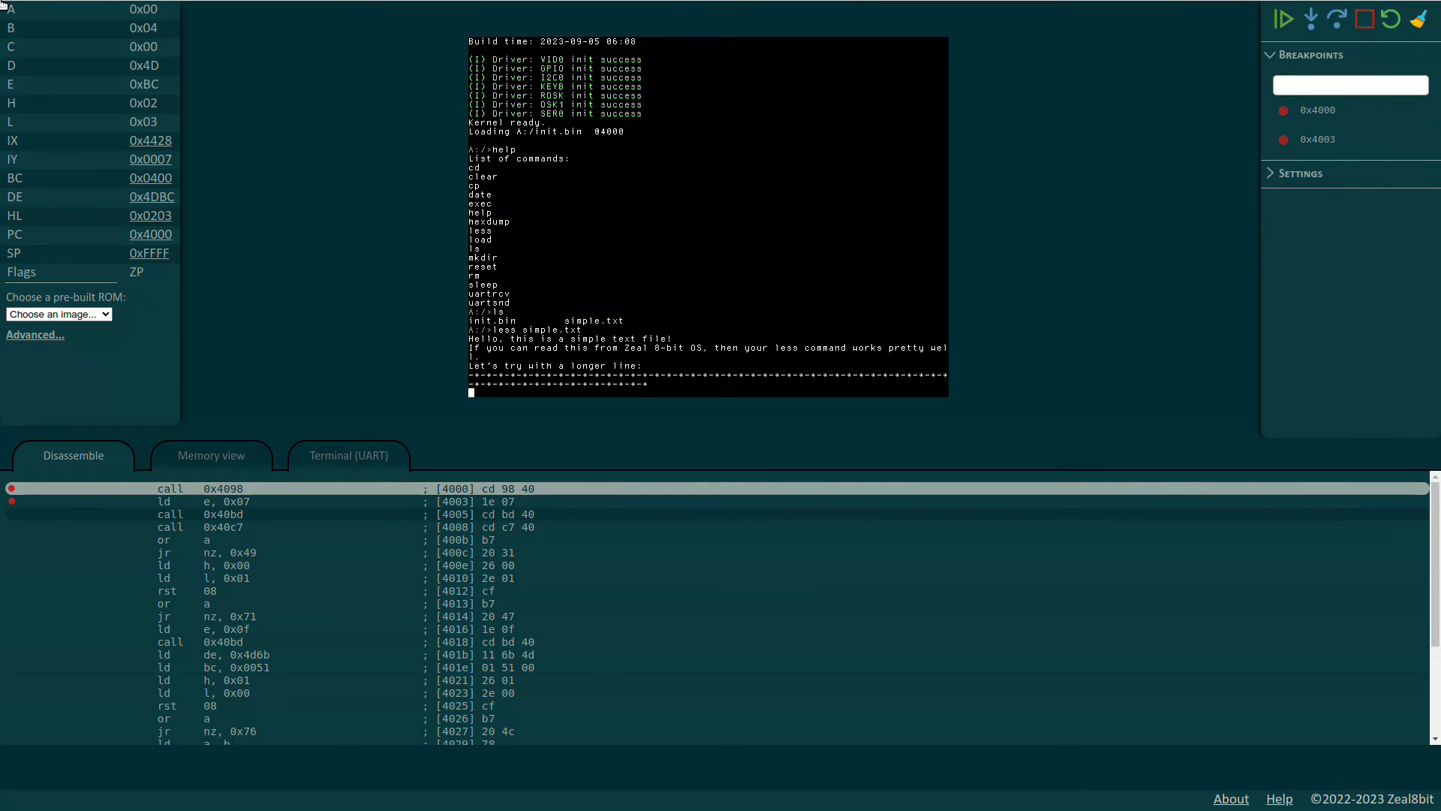
pyautogui.click(11, 514)
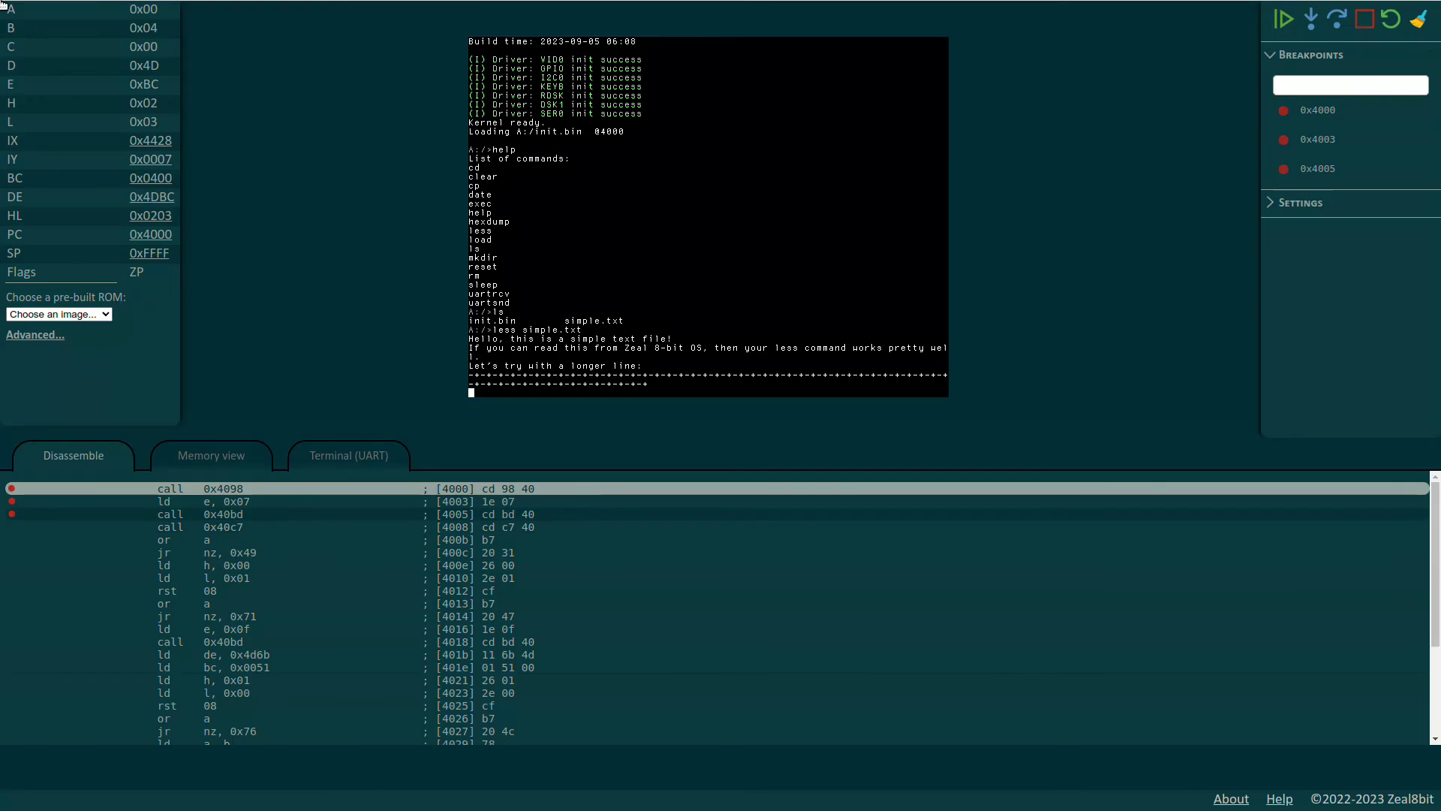
pyautogui.click(12, 502)
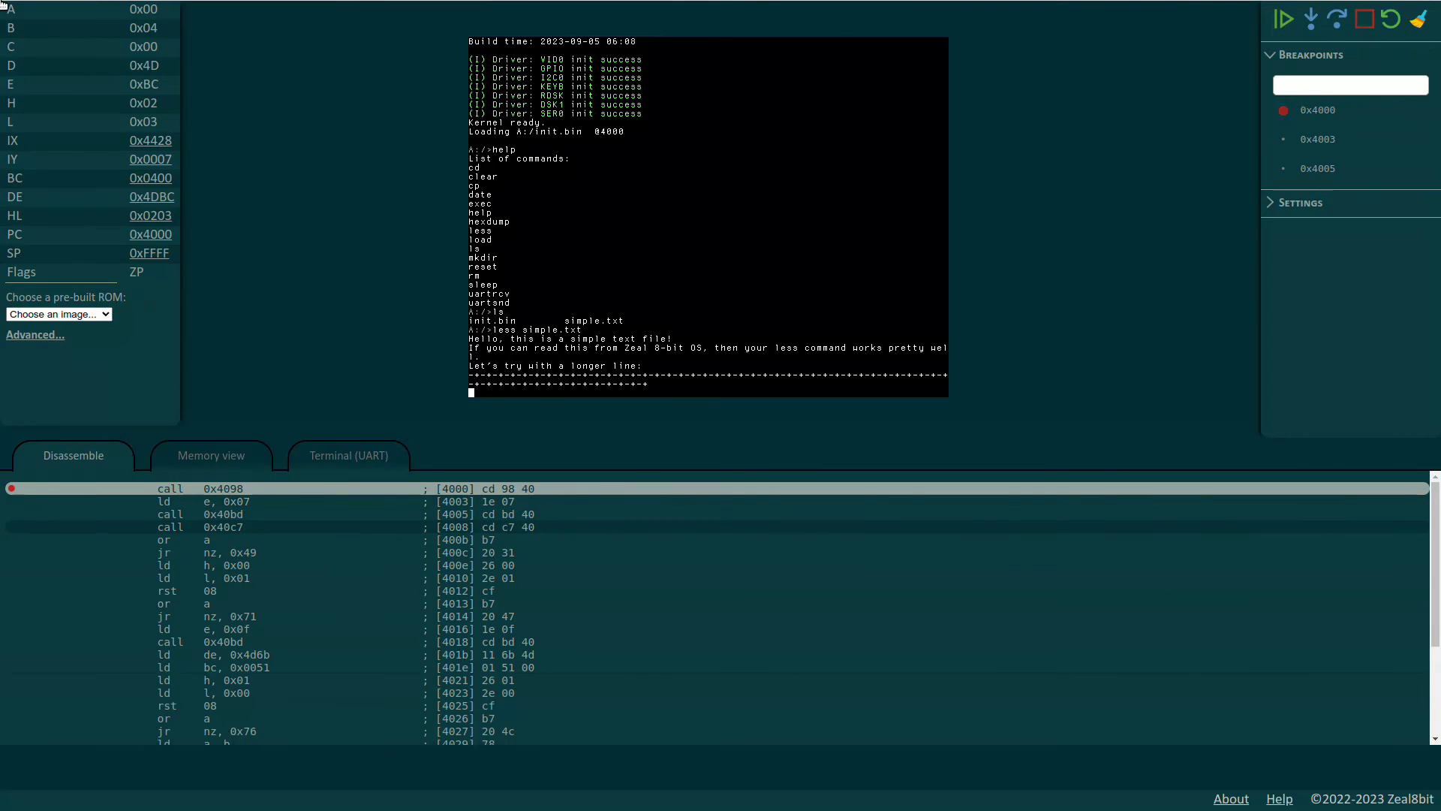
pyautogui.click(211, 455)
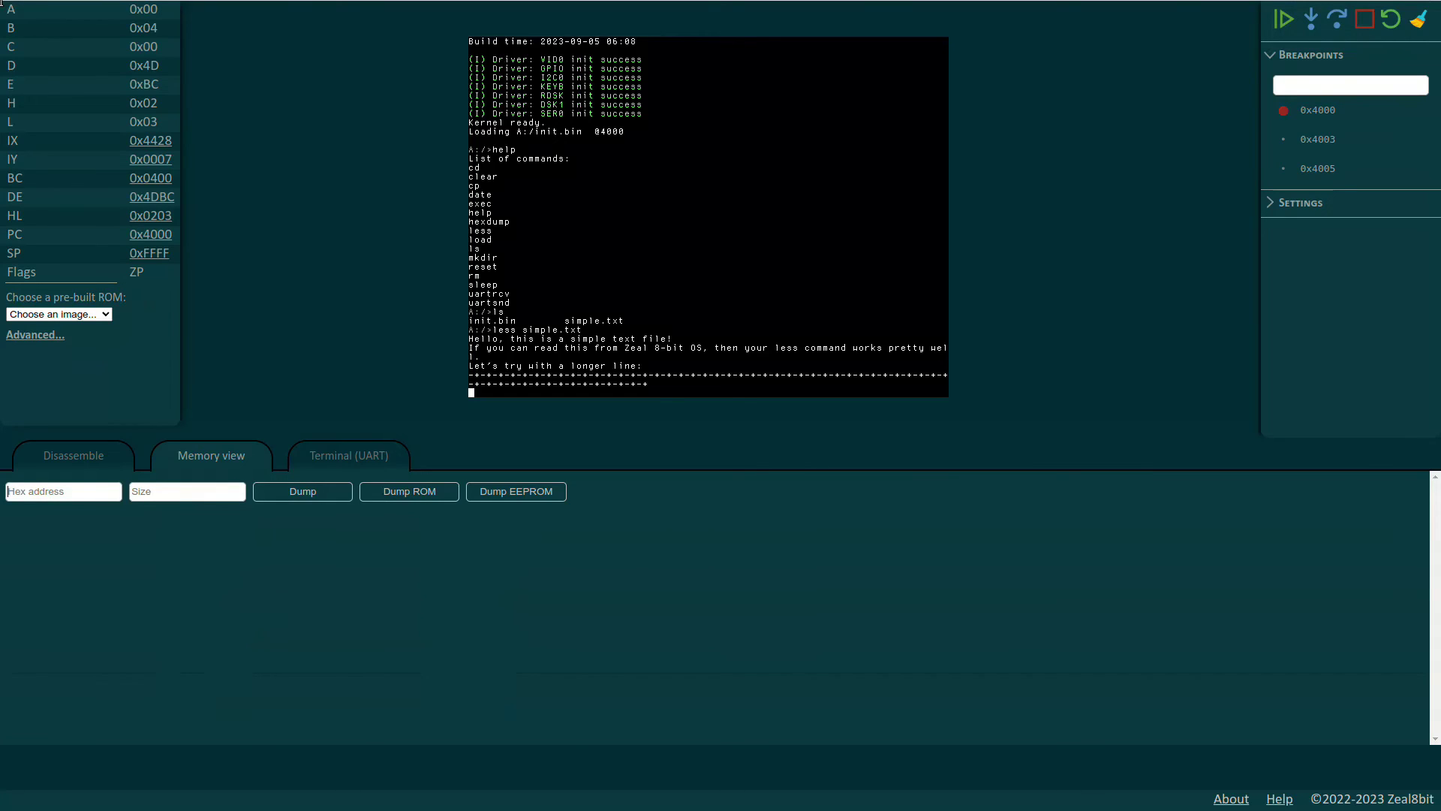
# Dump 256 bytes of memory starting at address 0x4000.
pyautogui.write('4000256')
pyautogui.press('Tab')
pyautogui.press('Return')
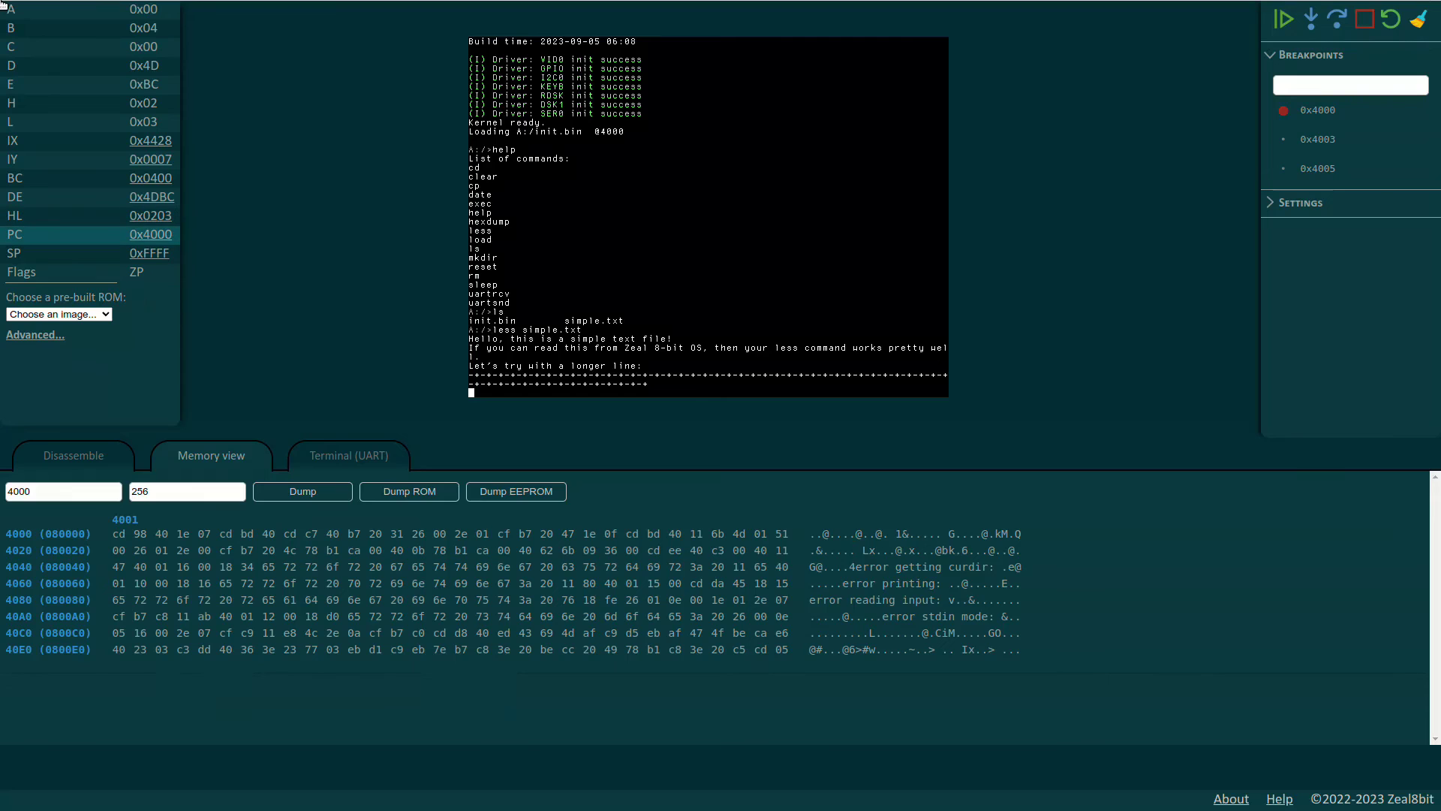
# Show memory at the HL and PC register addresses.
pyautogui.click(150, 215)
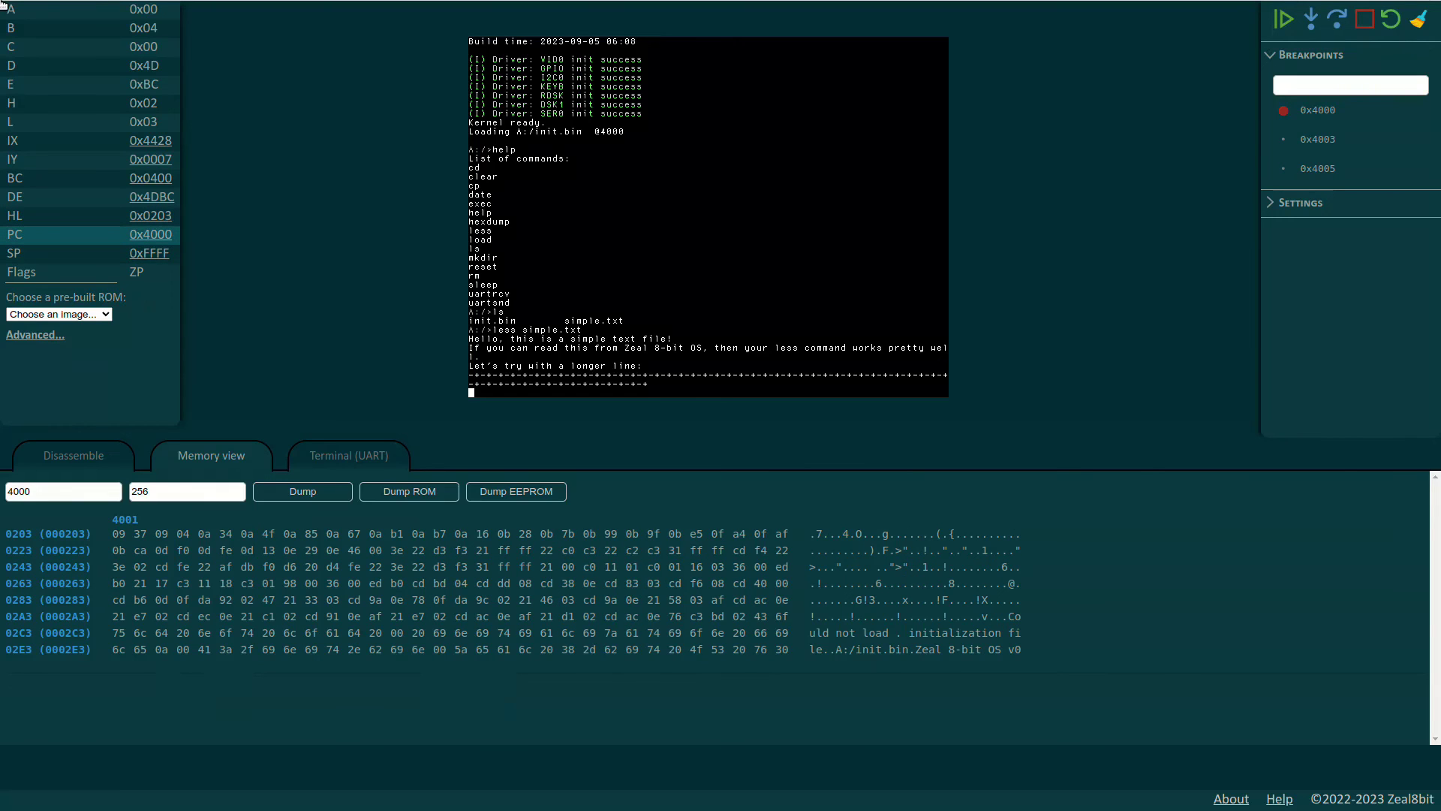
pyautogui.click(150, 234)
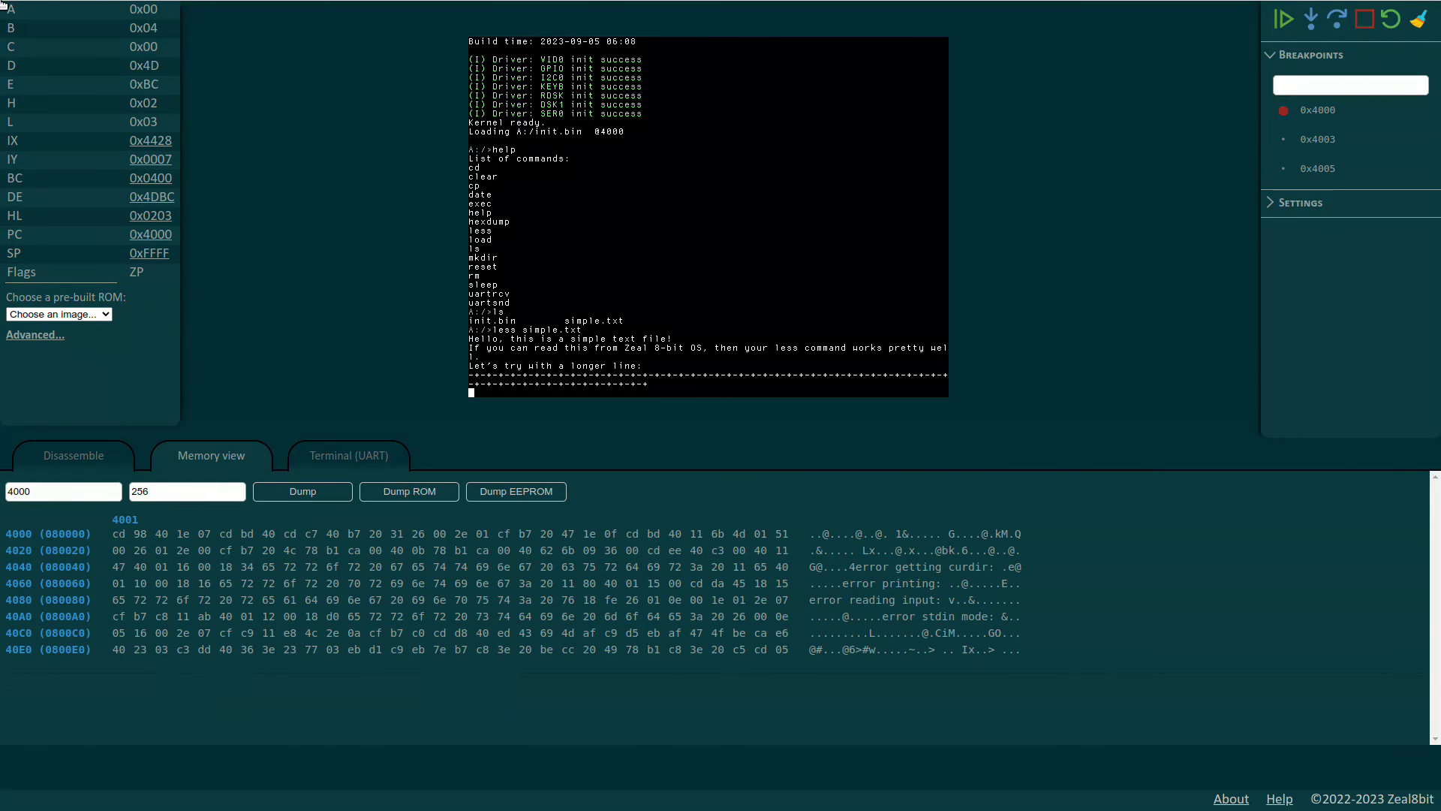
pyautogui.click(349, 455)
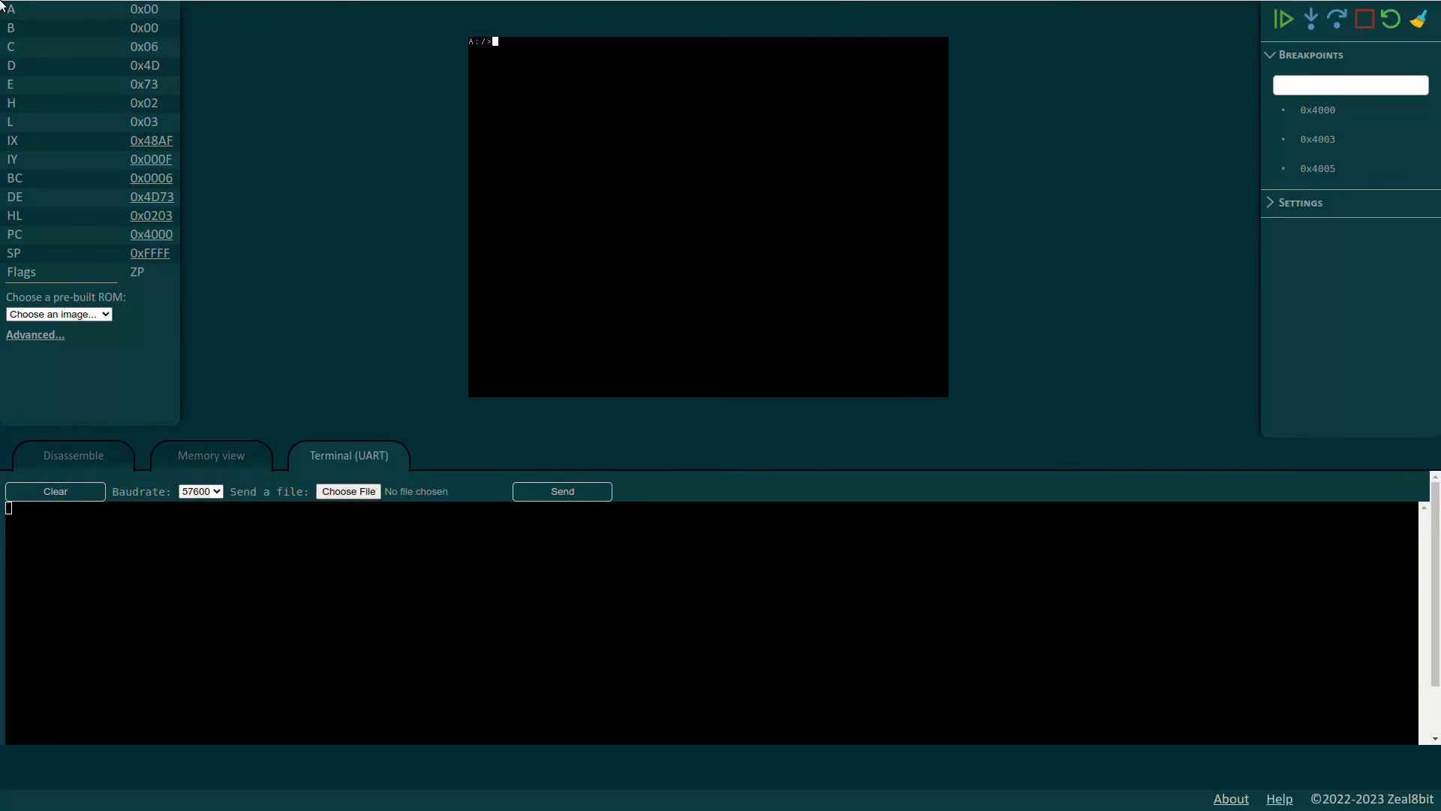
# Run 'uartsnd helloworld!', then run 'load' alone to display its usage message.
pyautogui.write('uartsnd helloworld!')
pyautogui.press('Return')
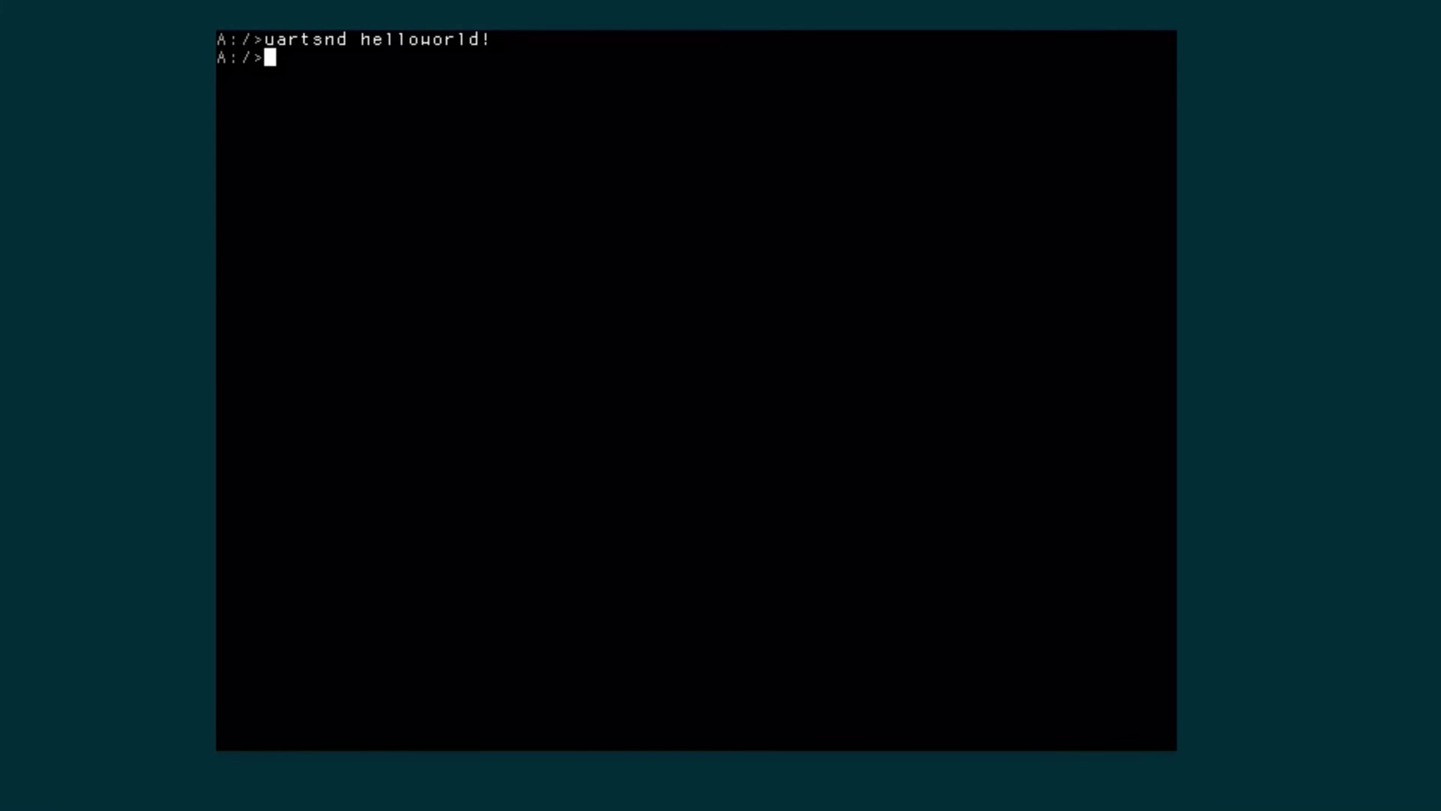
pyautogui.write('load')
pyautogui.press('Return')
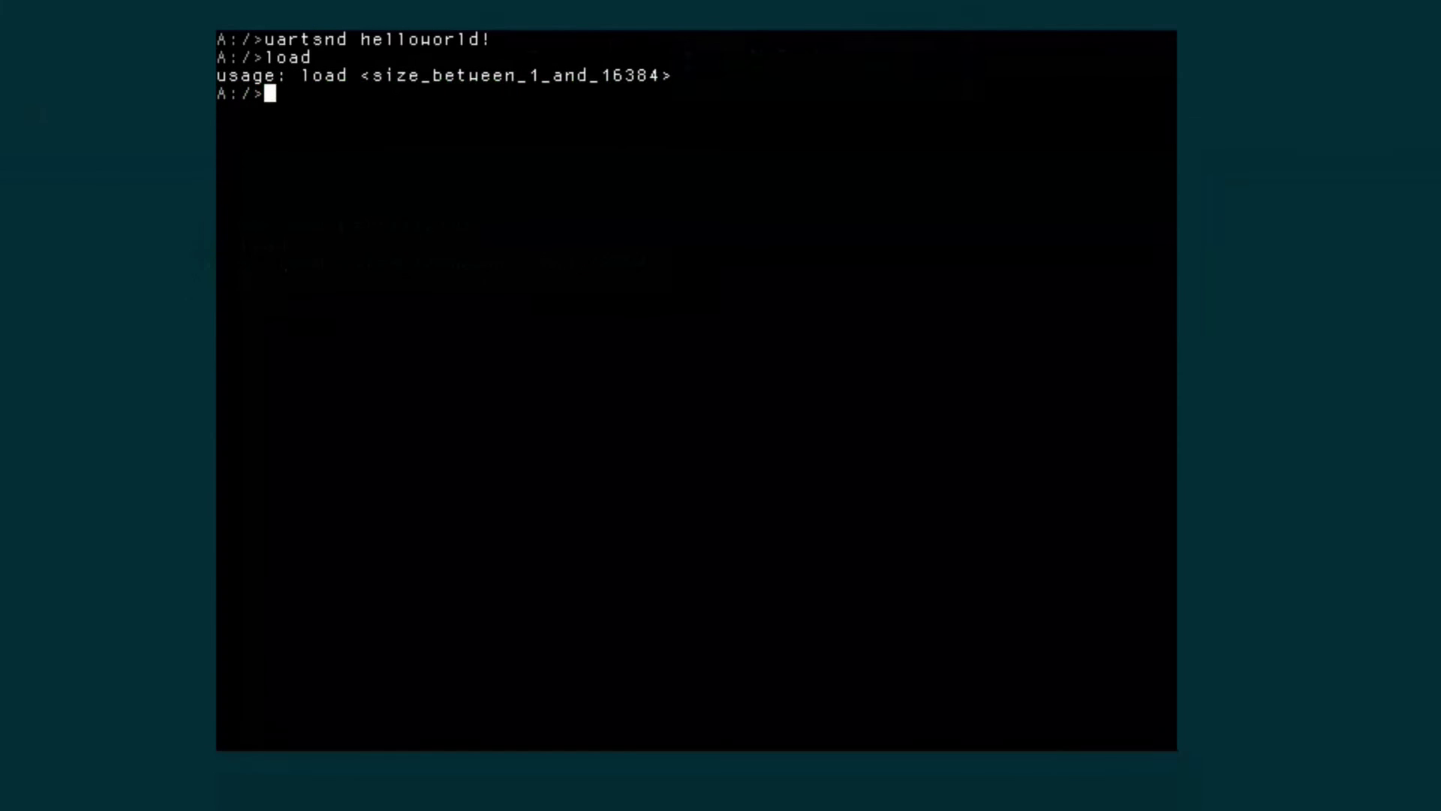
# Enter 'load 27' so the OS waits for a 27-byte program over UART.
pyautogui.write('load 27')
pyautogui.press('Return')
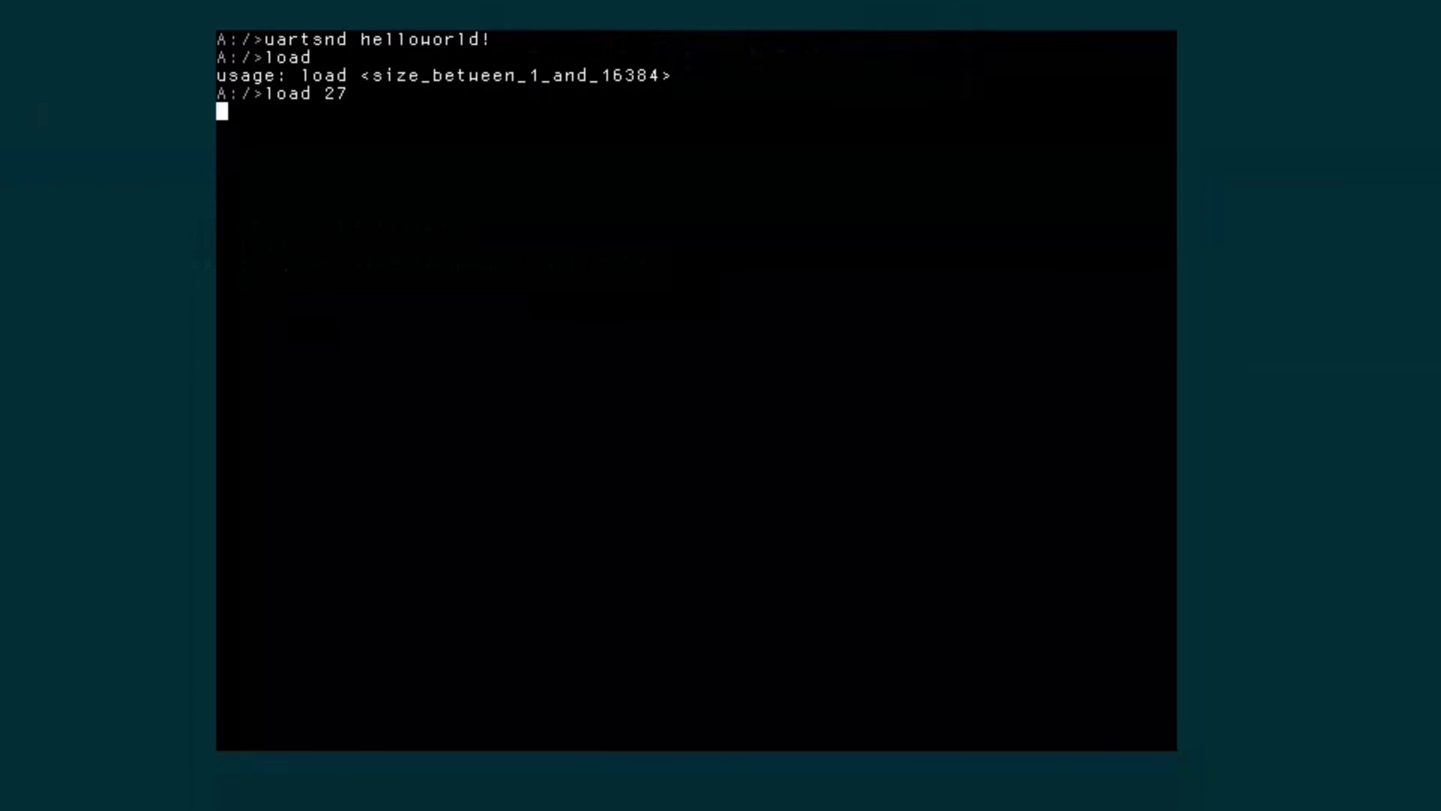